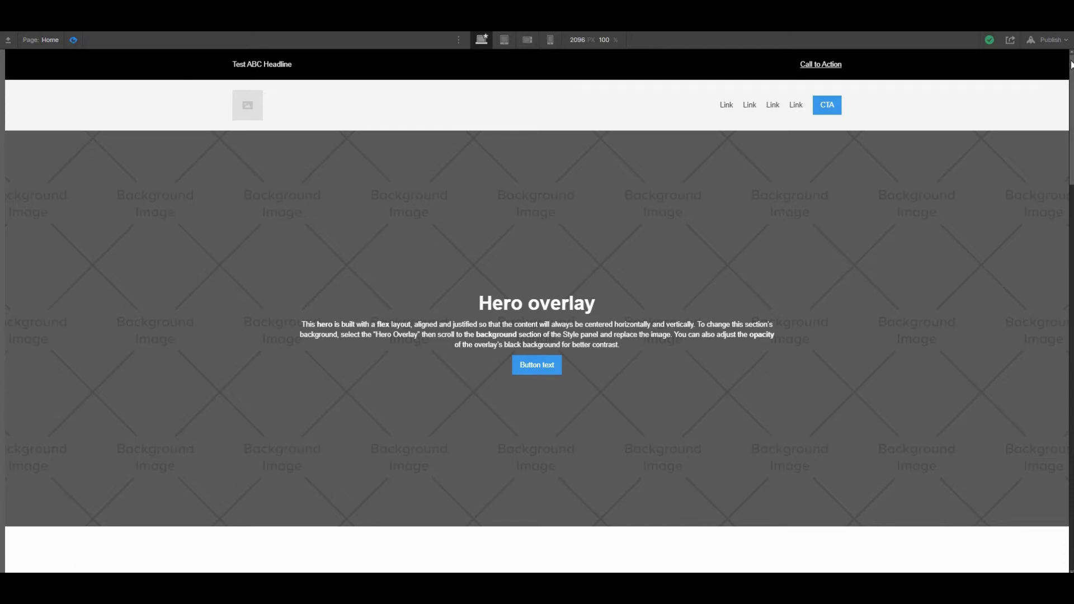
Preview the page at tablet, mobile landscape and mobile portrait widths, then back at desktop width.
mouse_move(1071, 65)
mouse_down()
mouse_move(1071, 144)
mouse_move(1069, 56)
mouse_up()
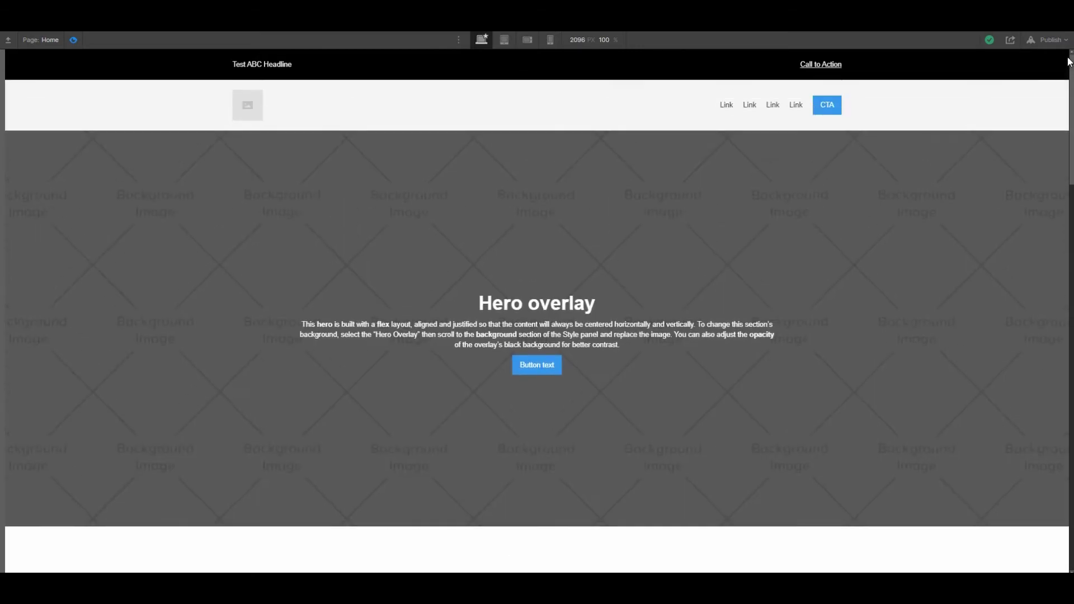
click(505, 40)
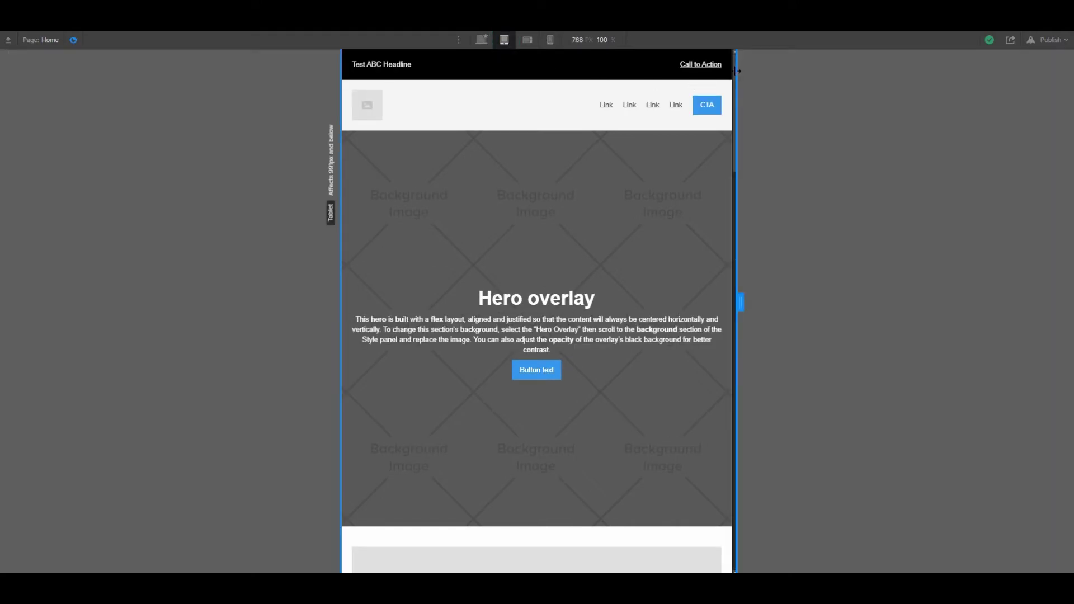
drag(733, 71, 736, 34)
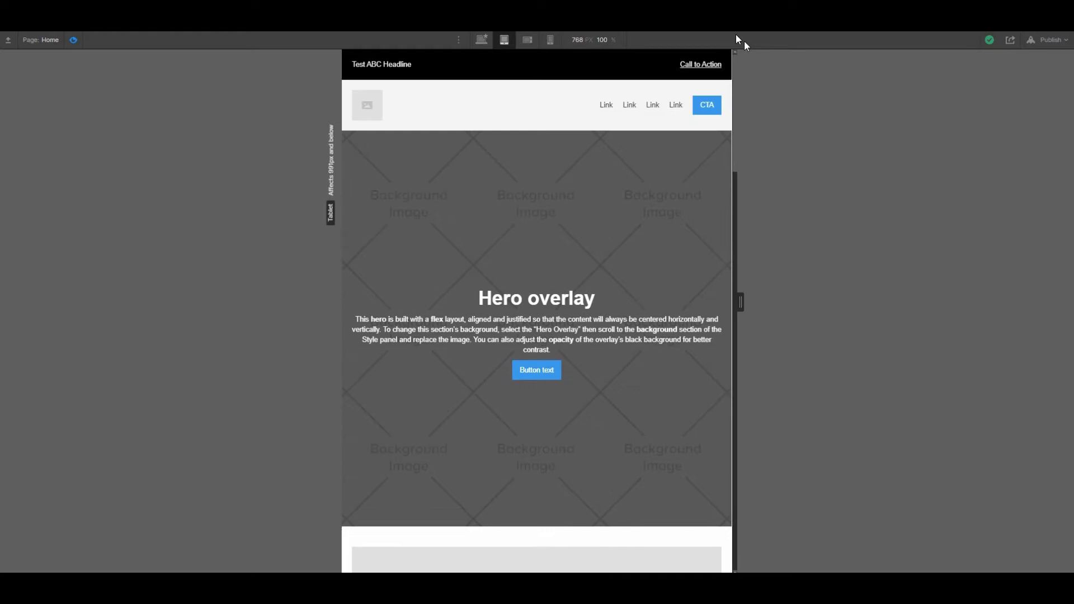
click(530, 41)
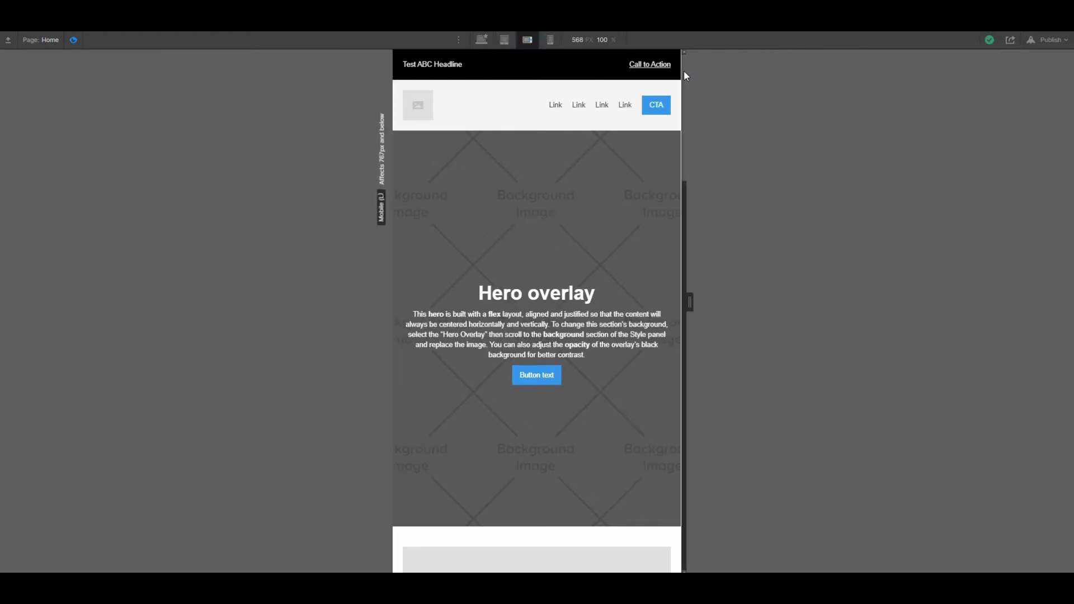
drag(683, 72, 620, 56)
click(550, 40)
click(481, 40)
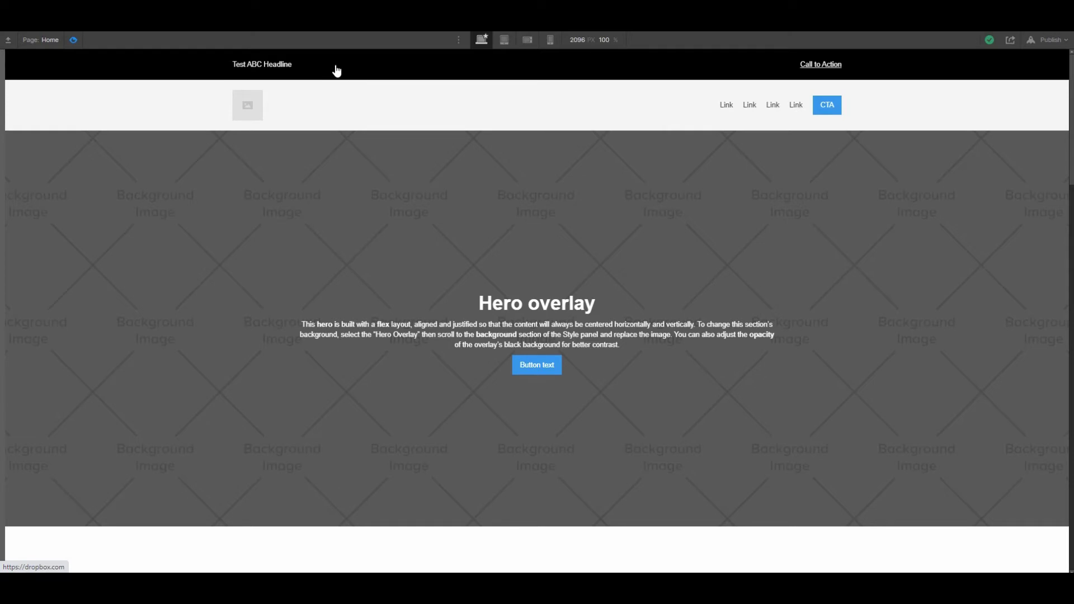
Leave preview, edit the Announcement Bar symbol and view the Alert Bar's sticky styles.
click(72, 40)
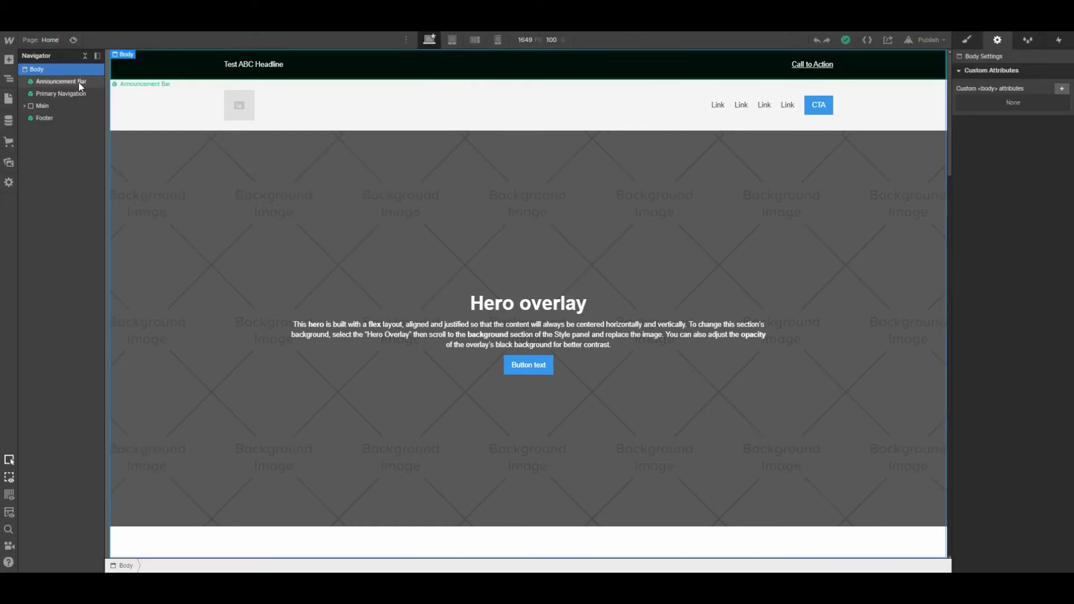
click(45, 84)
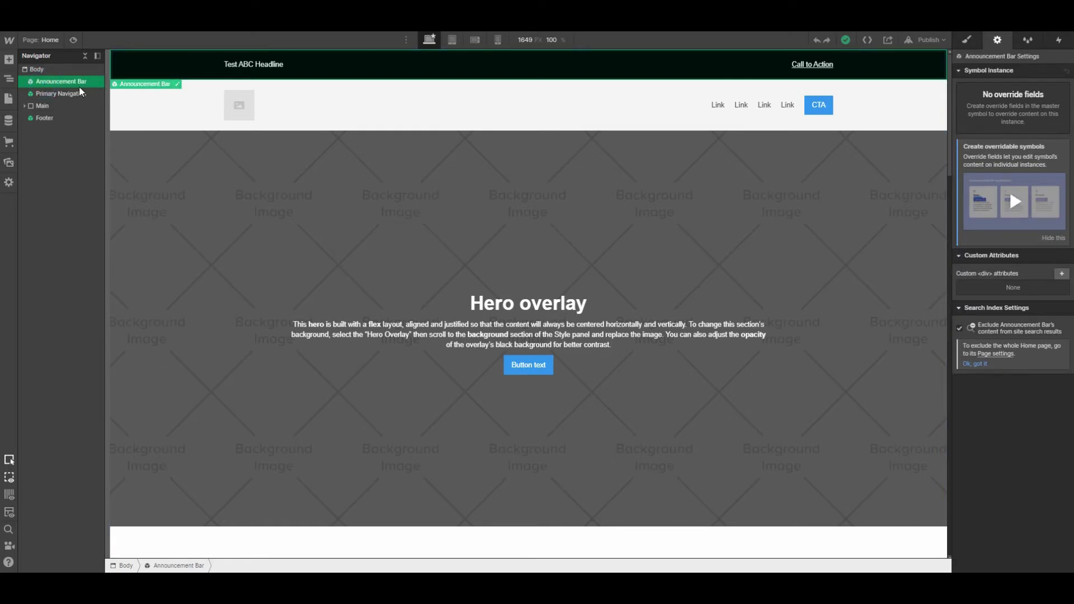
click(178, 87)
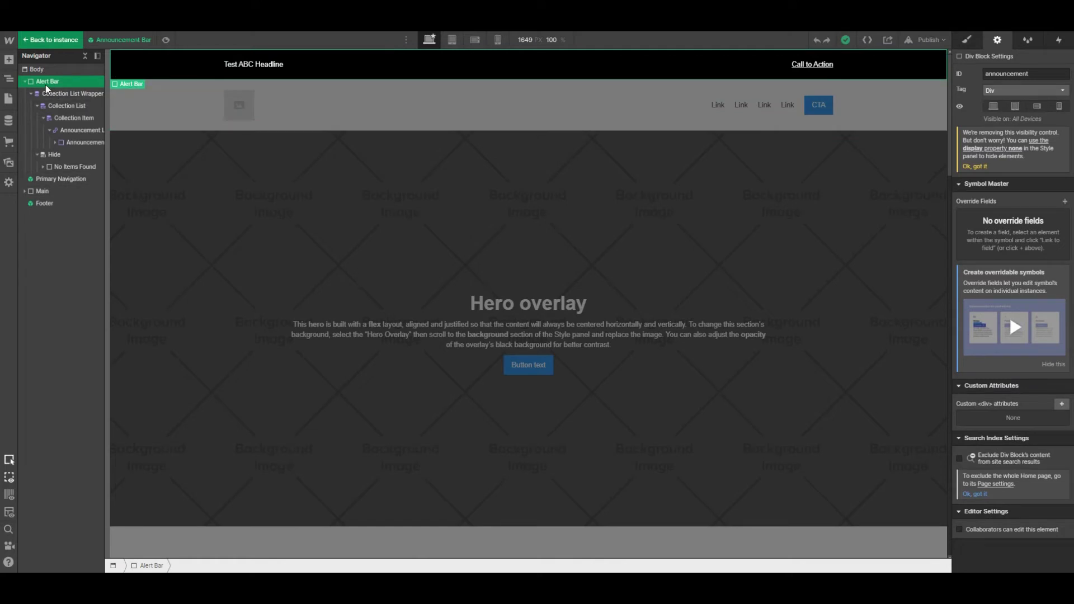
click(964, 41)
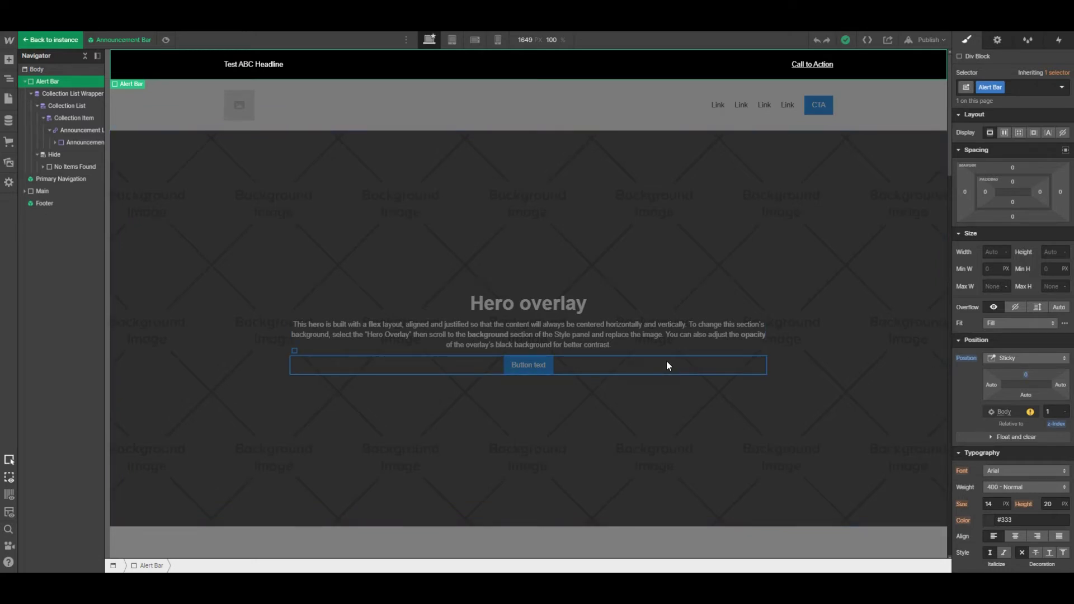
Inspect the Collection List Wrapper's settings: Announcement Bars source, Active filter, newest first, 1-item limit.
click(77, 95)
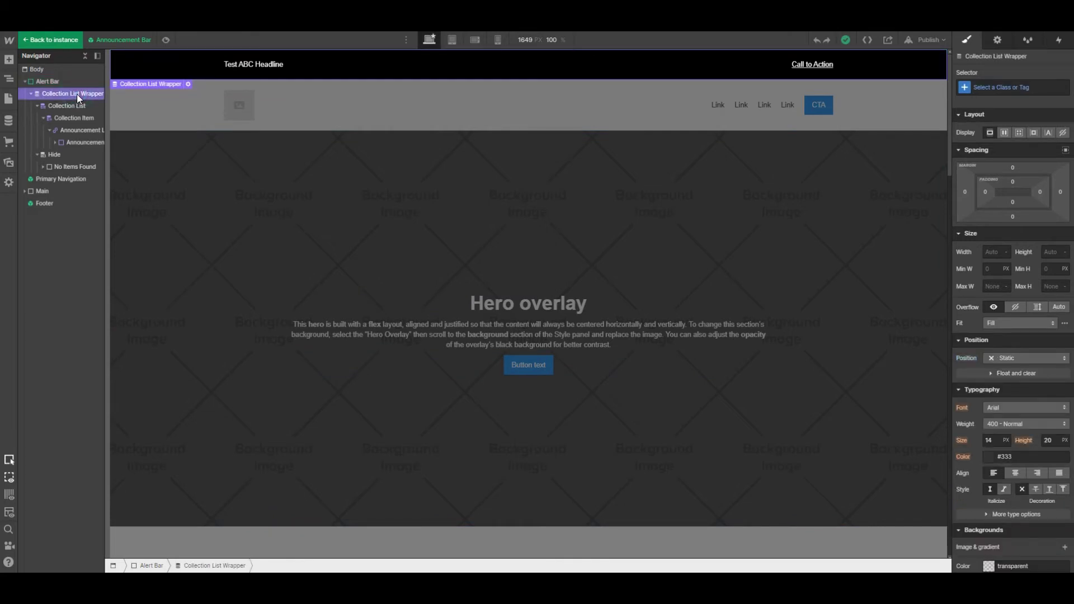
click(997, 40)
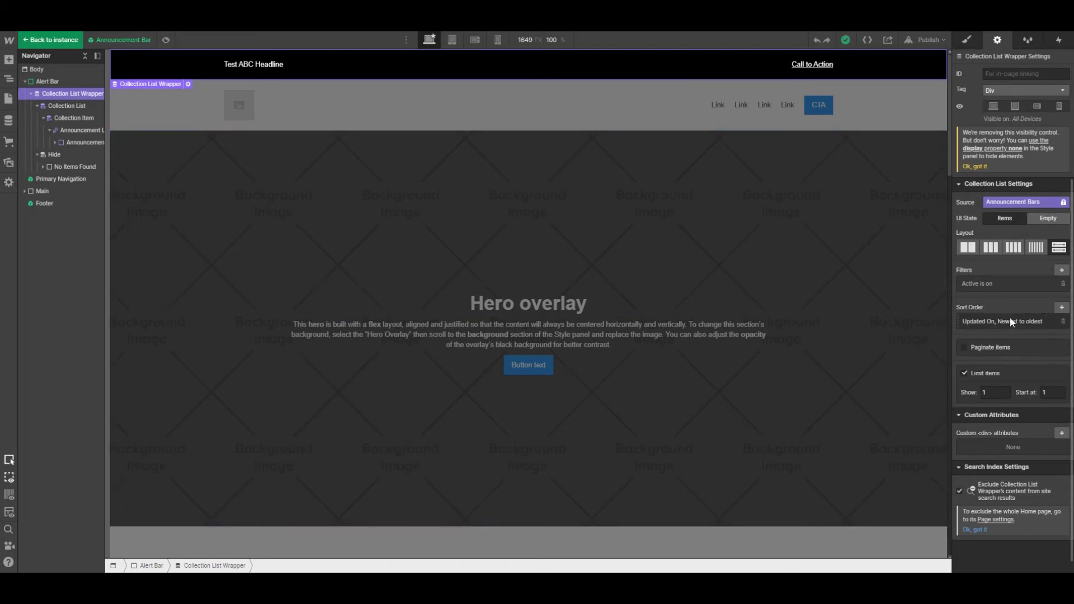
Step through Collection List and Collection Item to the Announcement Link Block's 100% width and height styles.
click(76, 106)
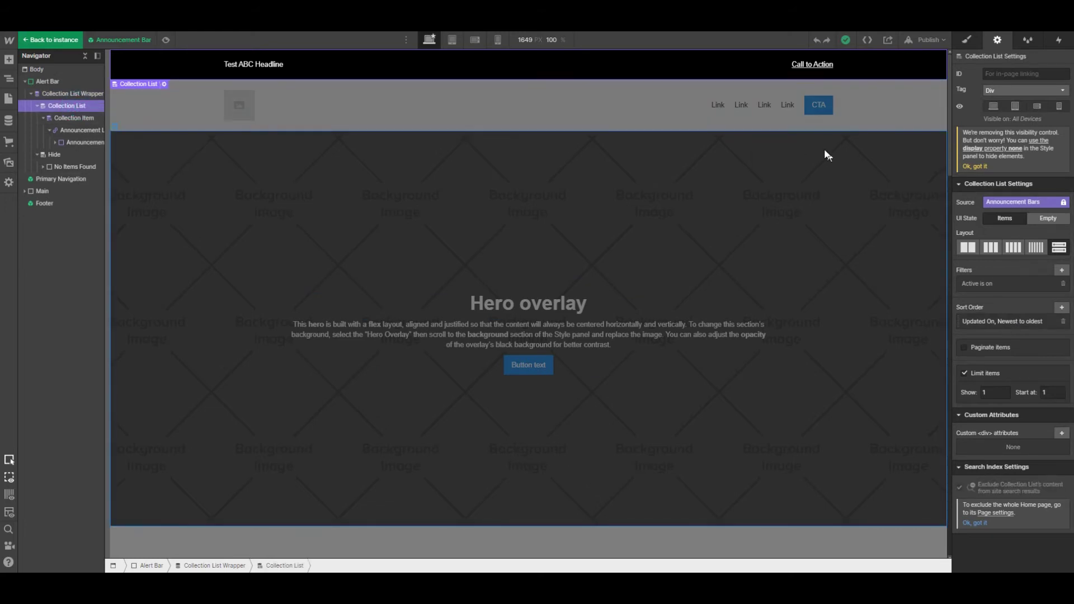
click(966, 40)
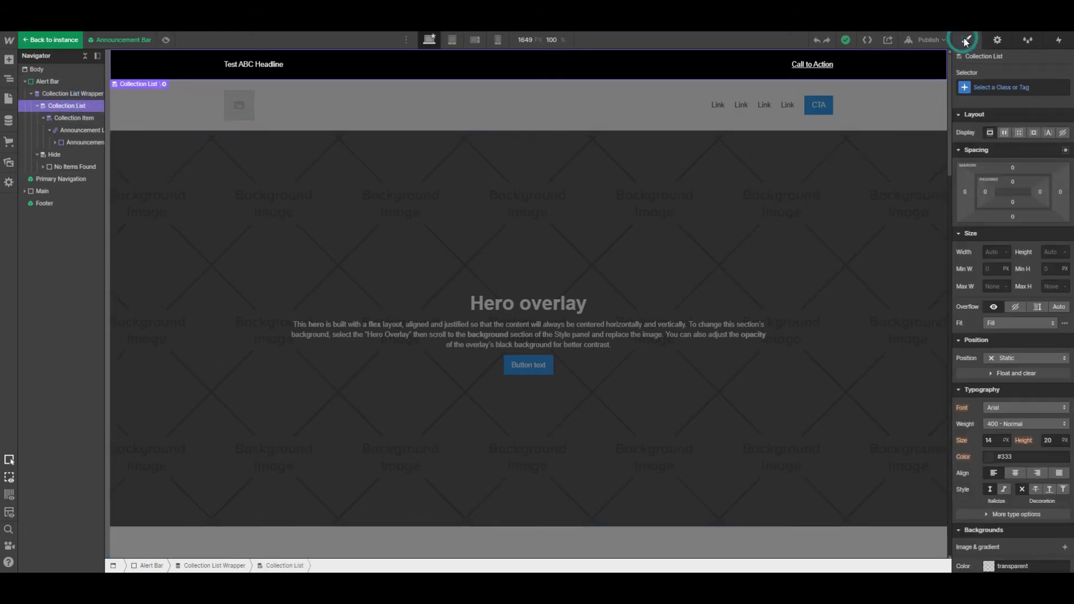
click(75, 118)
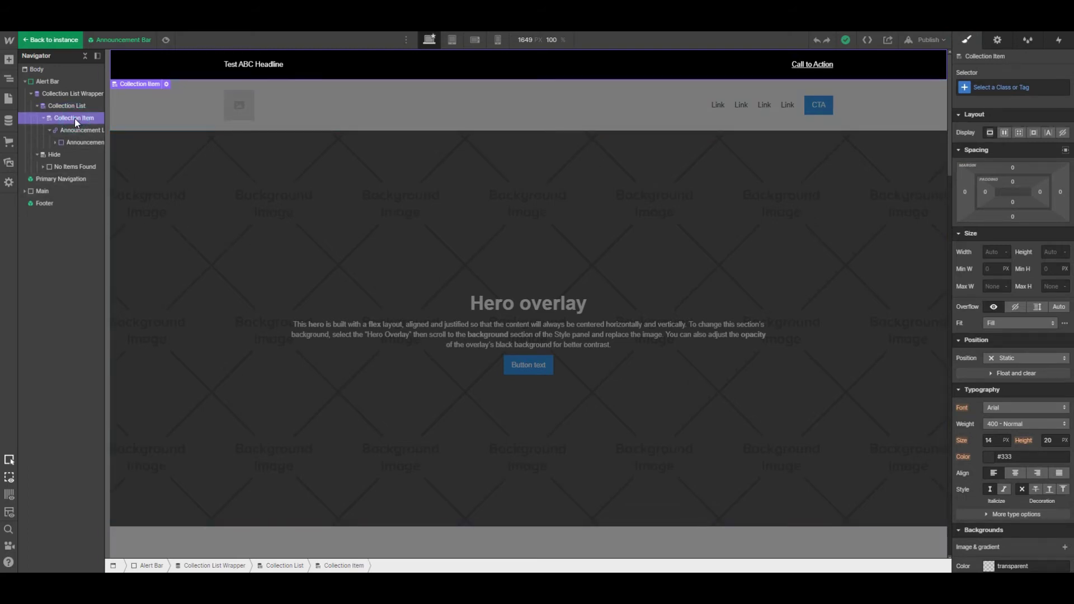
click(83, 131)
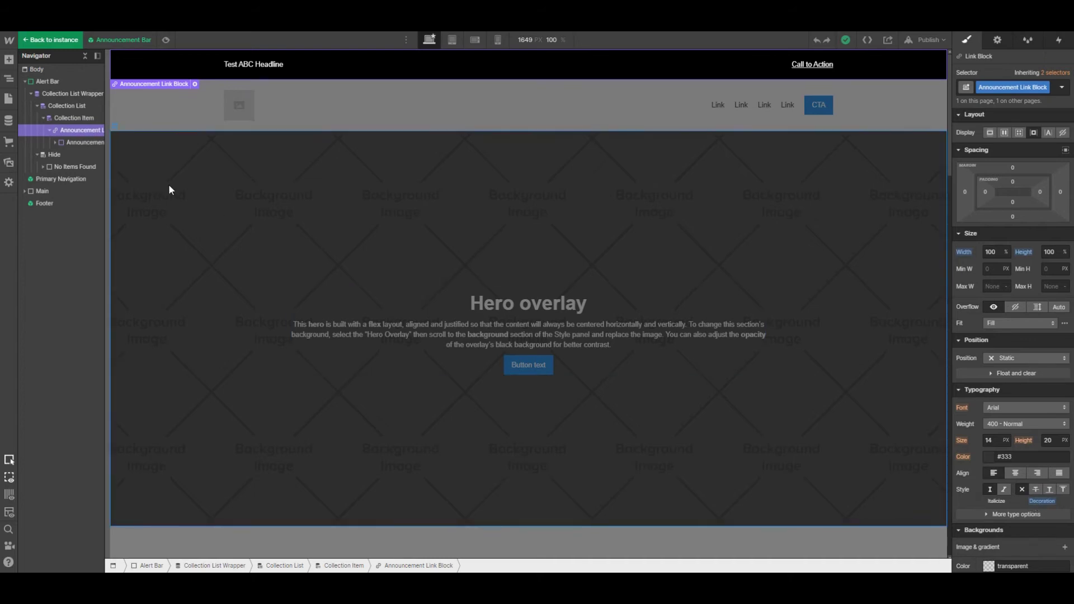
Expand the Announcement Bar and select the Basic Container, capped at 1200 px with auto margins.
click(83, 143)
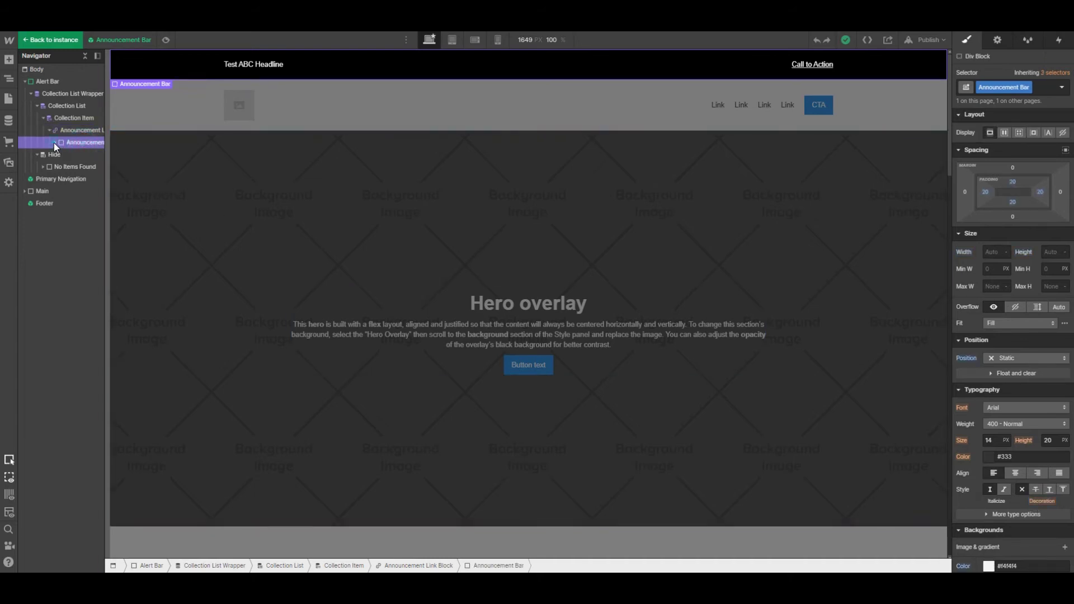
click(54, 142)
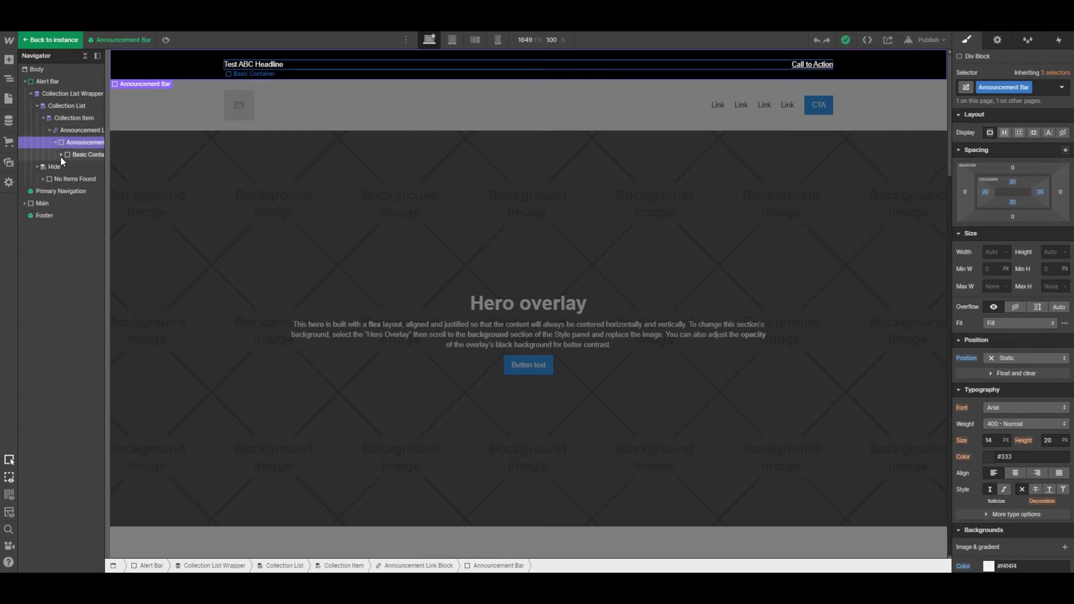
click(61, 155)
click(89, 155)
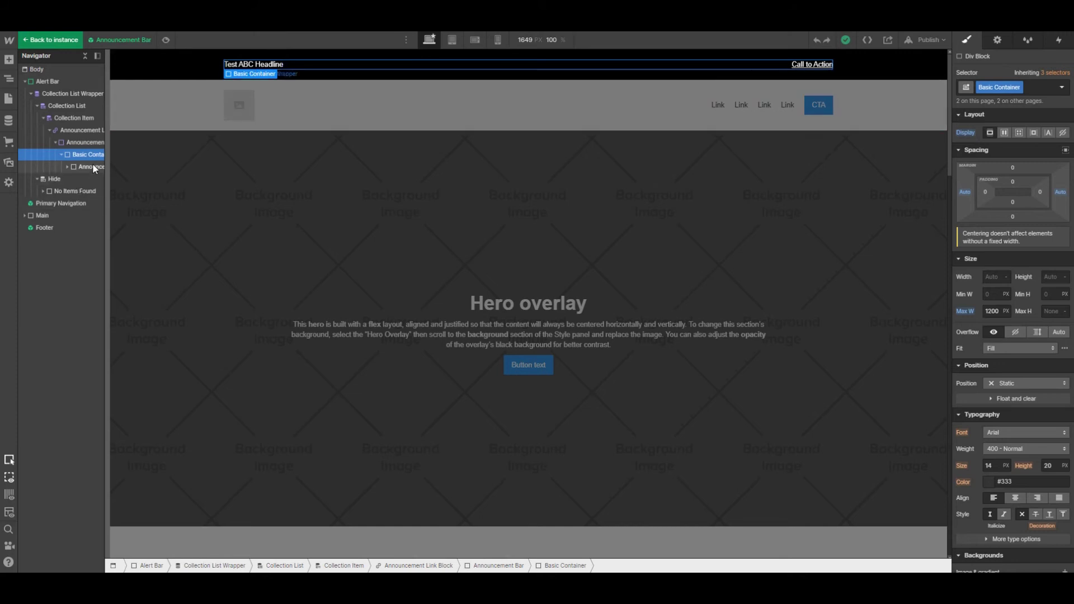
Select and expand the Announcement Wrapper, widening the Navigator so the message and link names show fully.
click(70, 165)
click(66, 167)
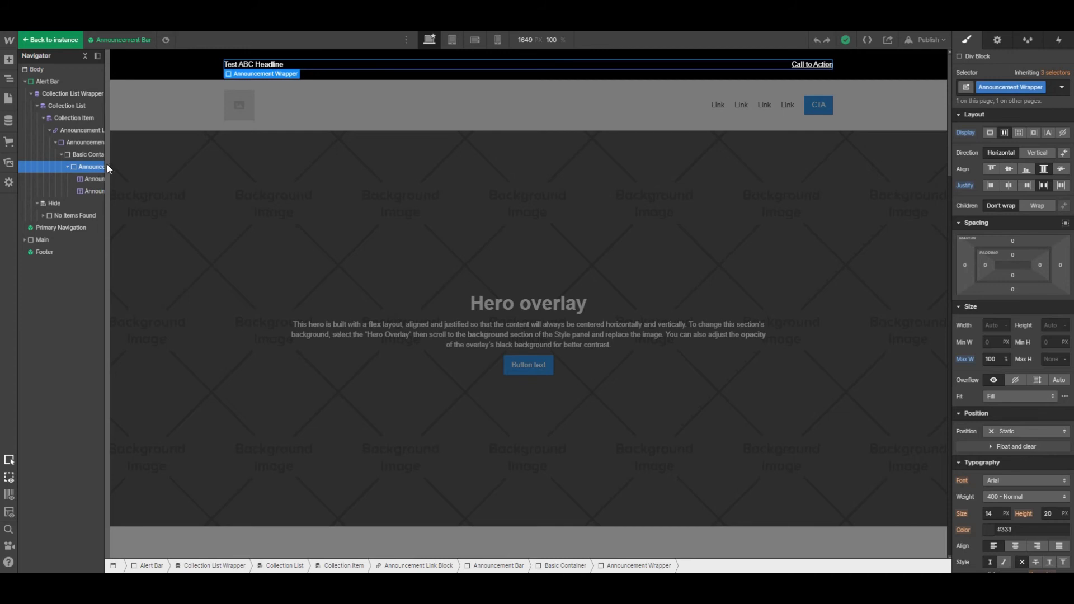
drag(106, 166, 149, 167)
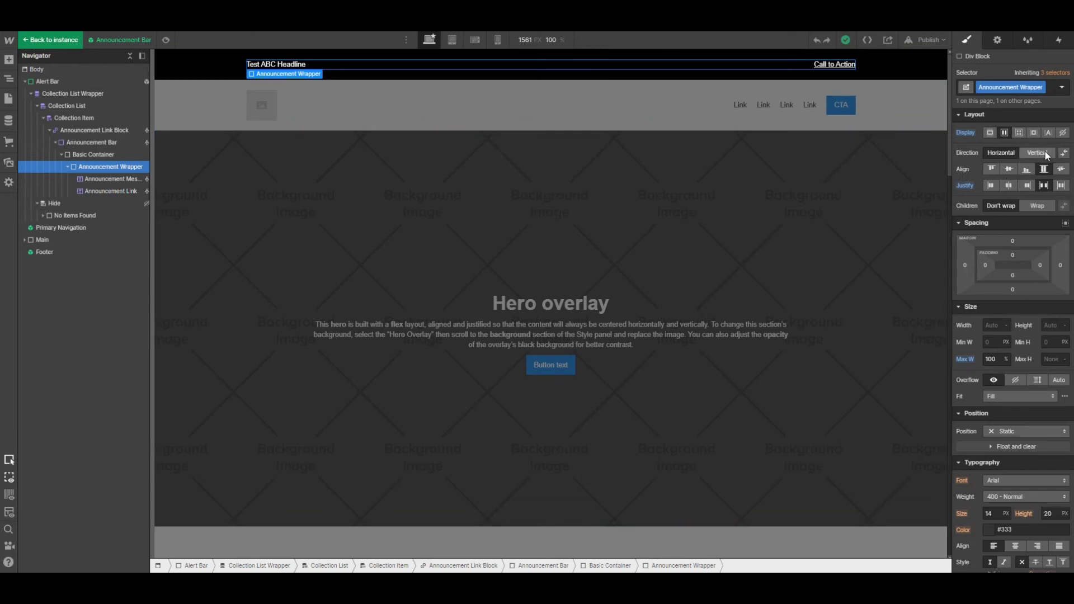
Confirm Announcement Message pulls text from Headline and Announcement Link from Call to Action.
click(109, 179)
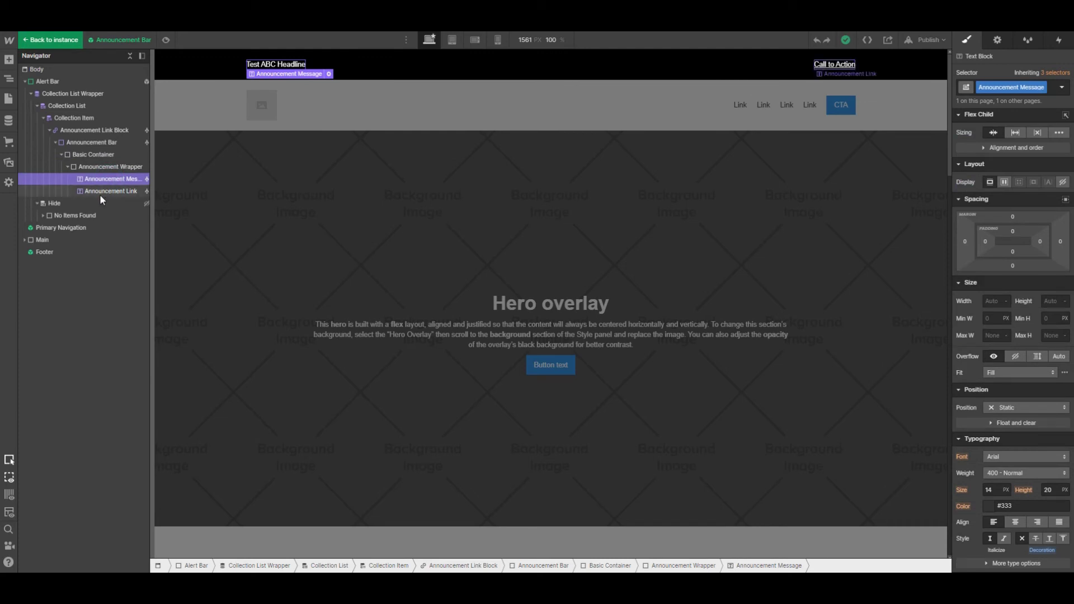
click(101, 197)
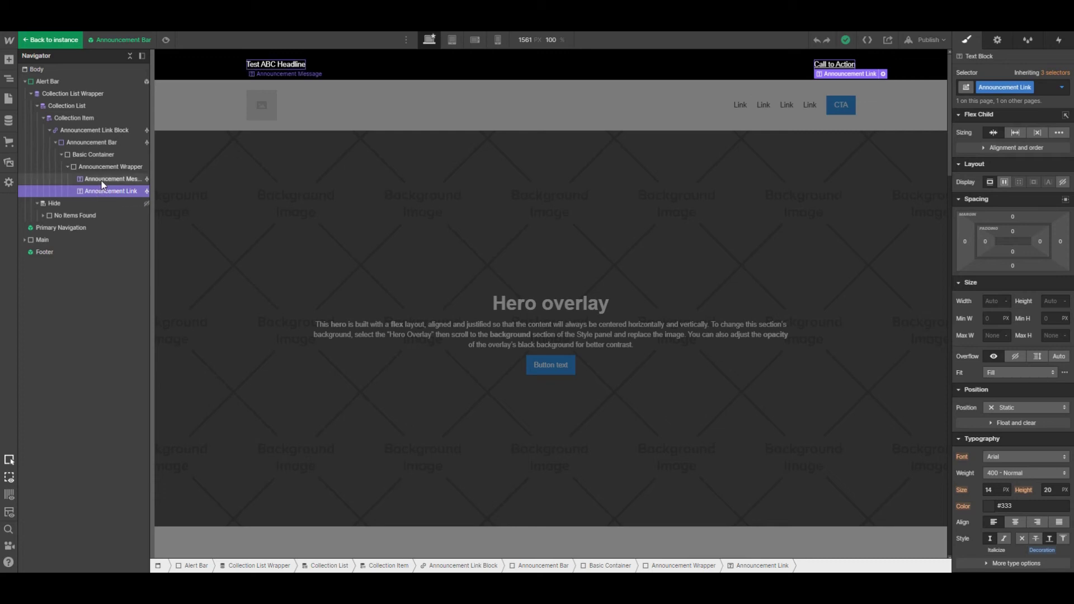
click(102, 180)
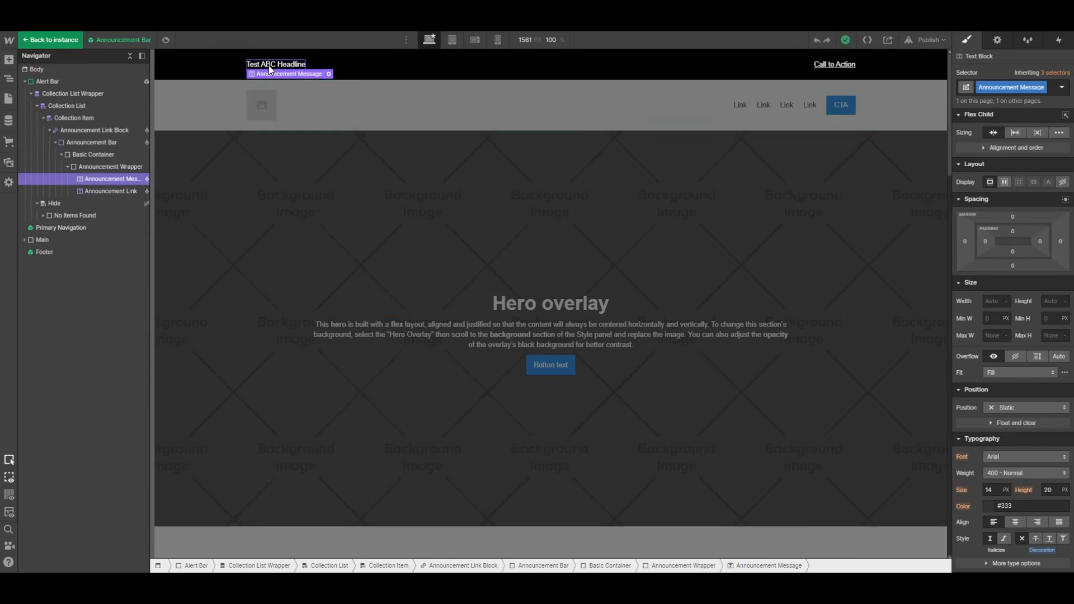
click(109, 192)
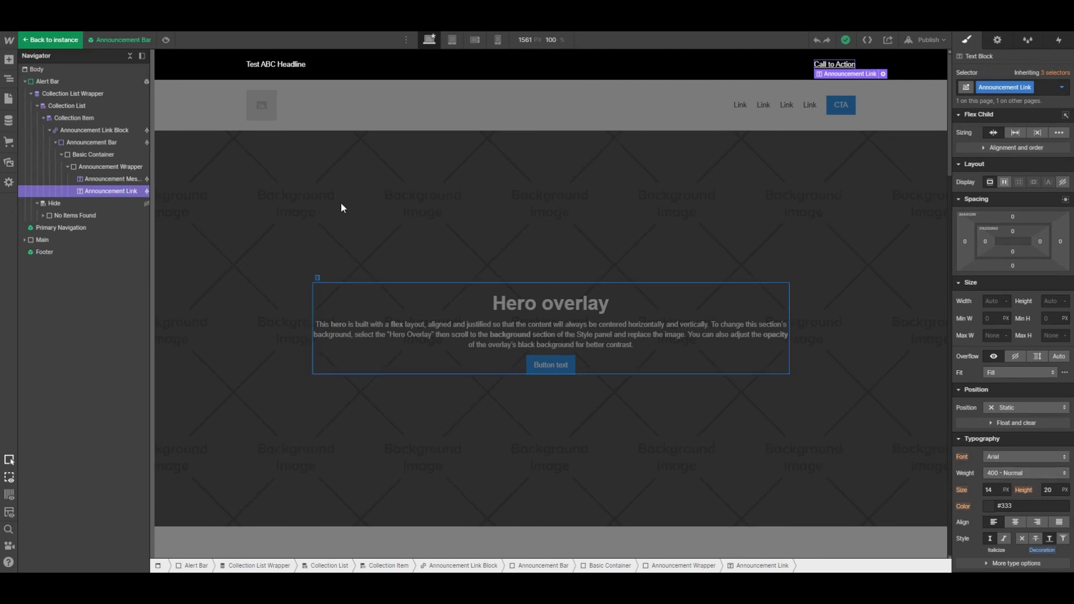
click(102, 179)
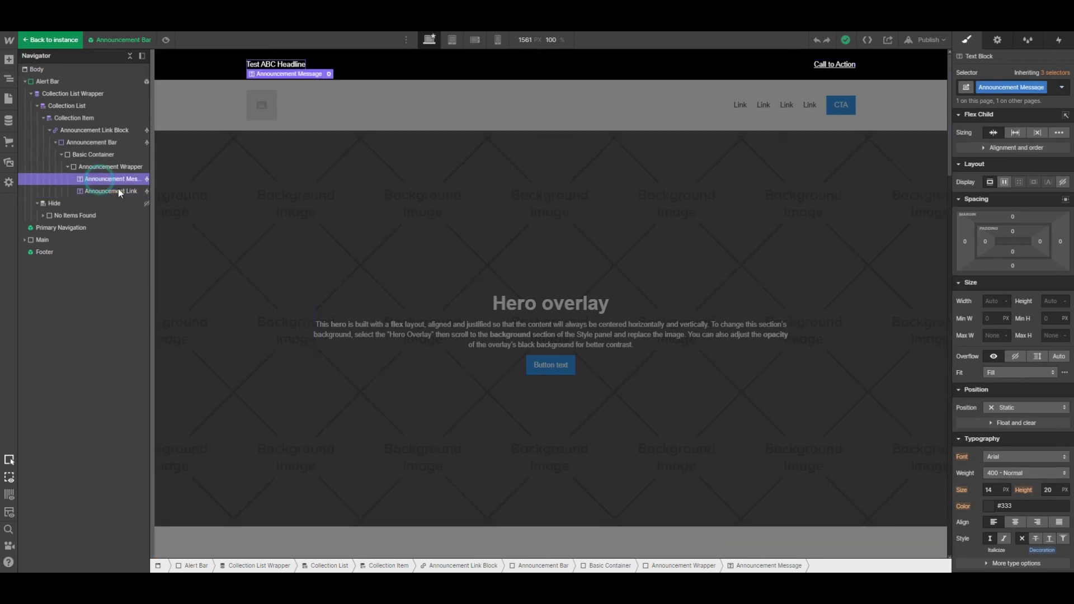
click(997, 39)
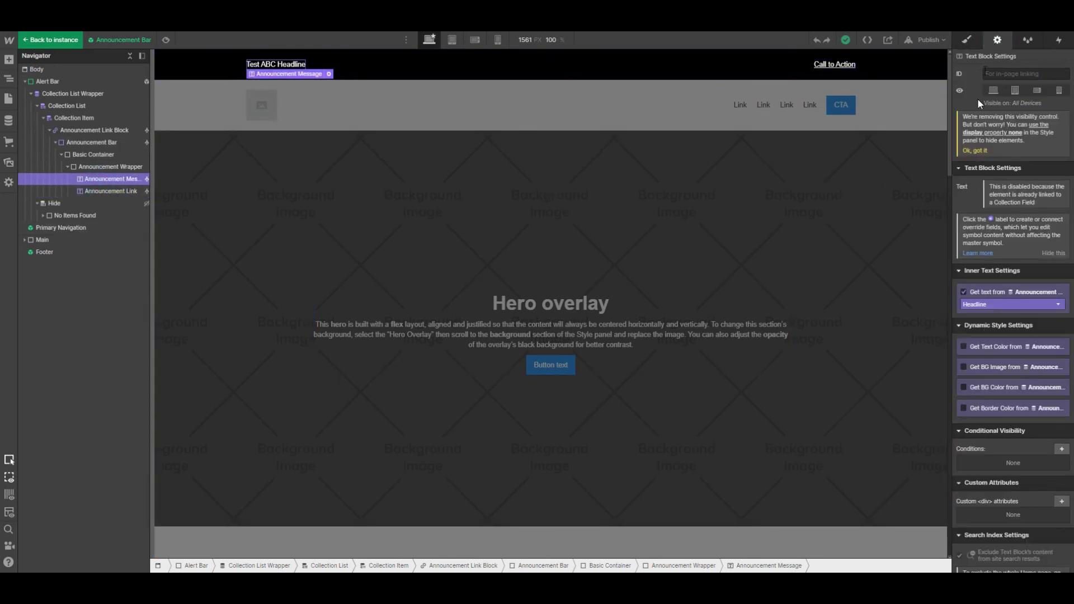
click(113, 191)
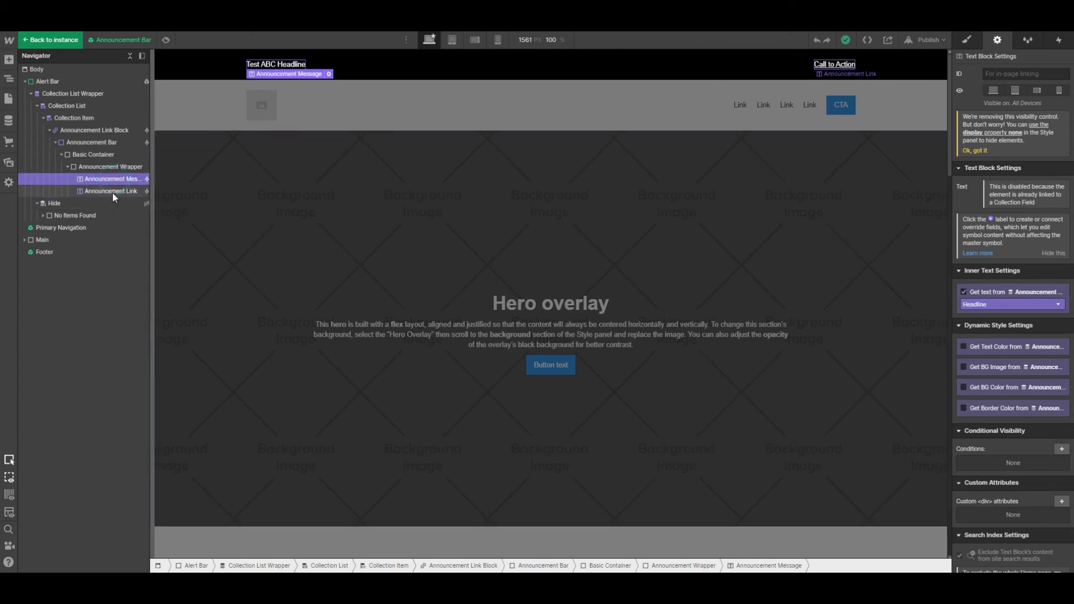
Select the Hide empty-state block and inspect its grey padded styles with display set to none.
click(55, 205)
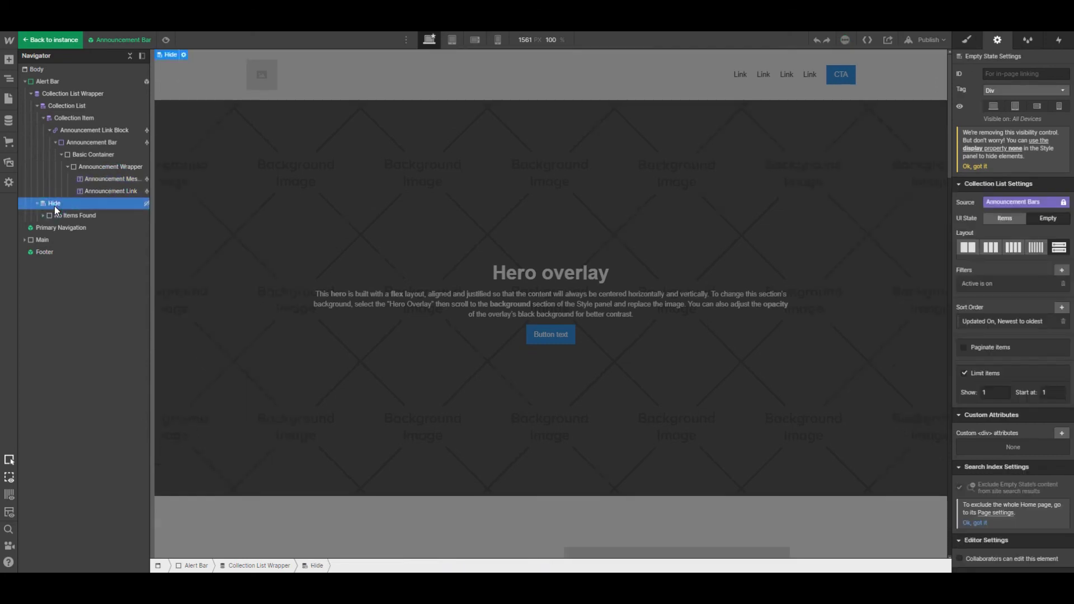
click(968, 38)
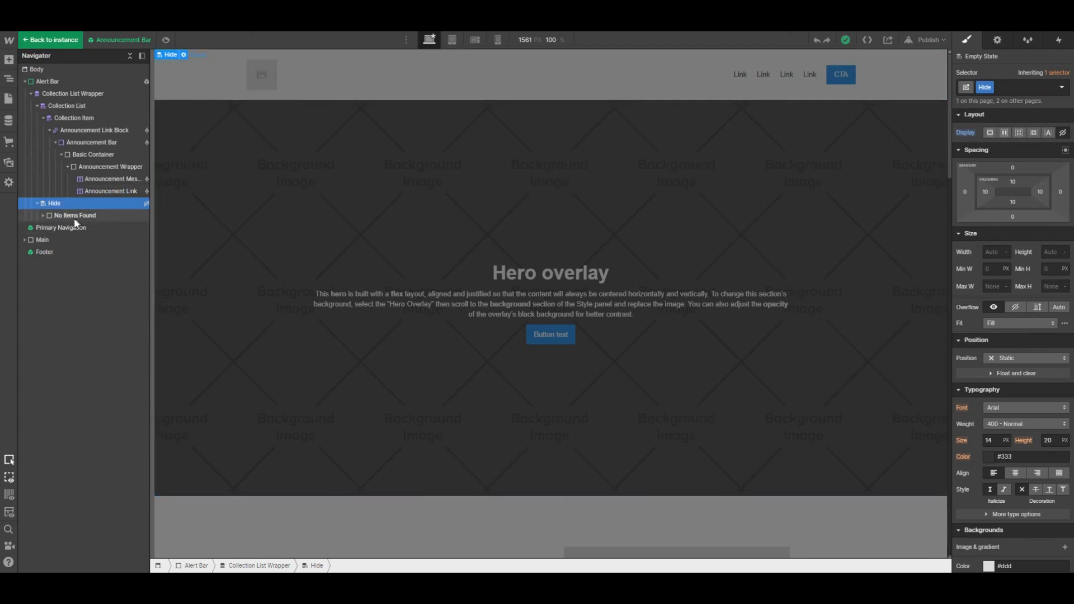
click(58, 78)
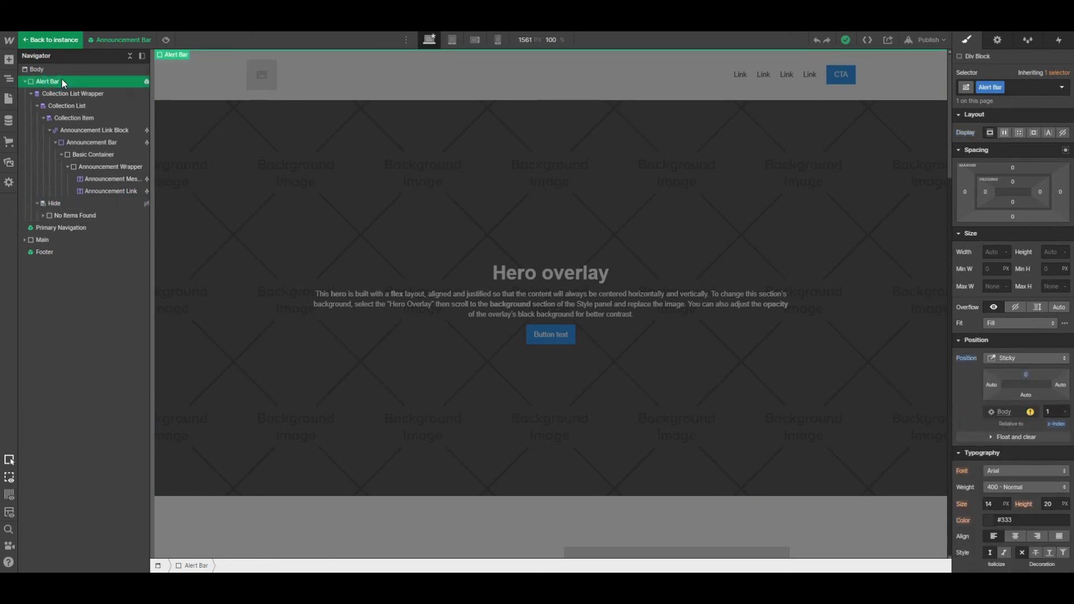